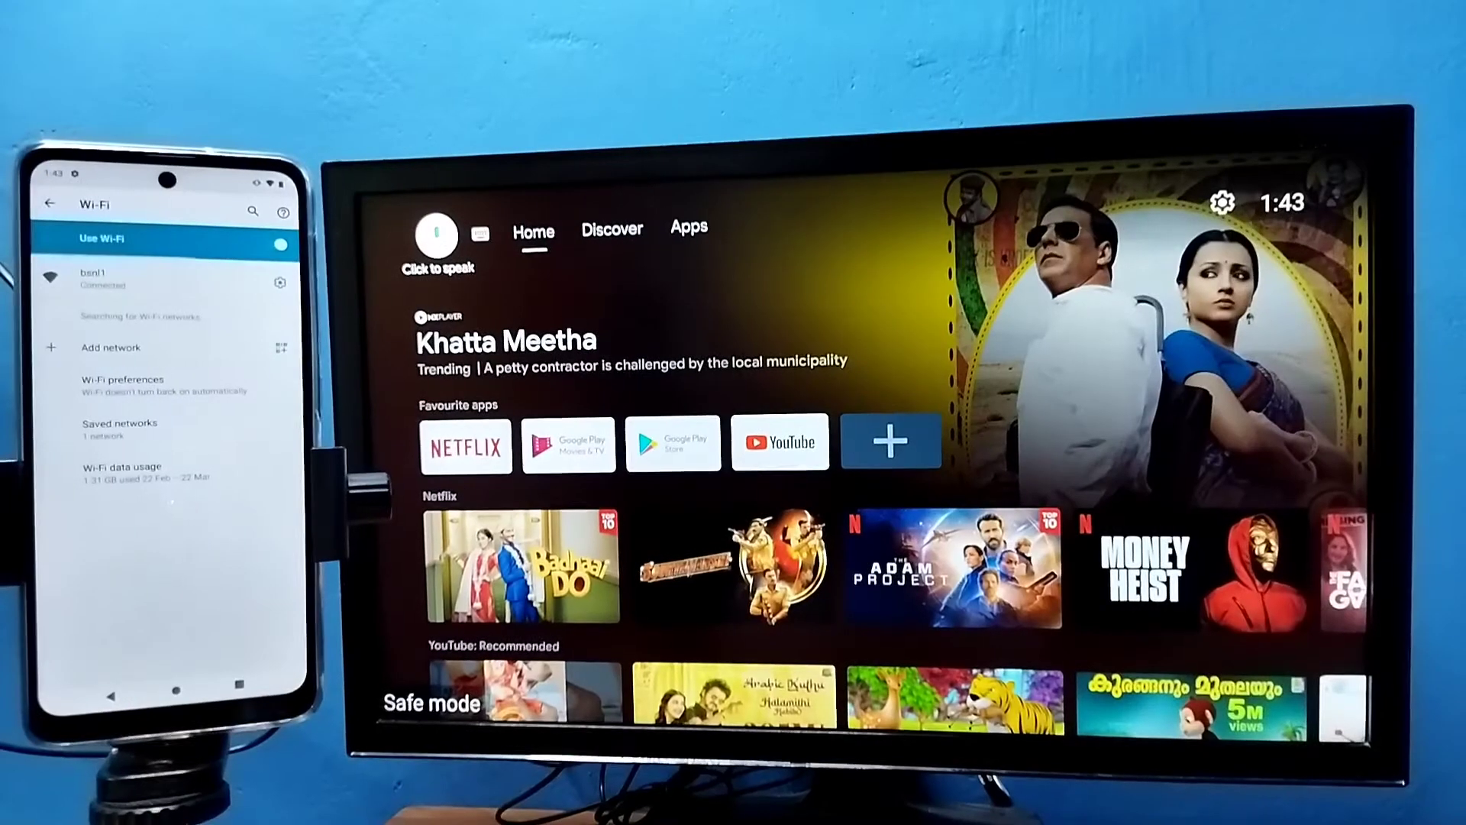
Step: Show Chromecast built-in notification settings with Always selected under Device Preferences, then return the phone home
key("Right")
key("Right")
key("Right")
key("Right")
key("Right")
key("Return")
key("Down")
key("Down")
key("Down")
key("Return")
key("Down")
key("Down")
key("Down")
key("Down")
key("Down")
key("Down")
key("Down")
key("Return")
key("Return")
key("Escape")
key("Return")
key("Home")
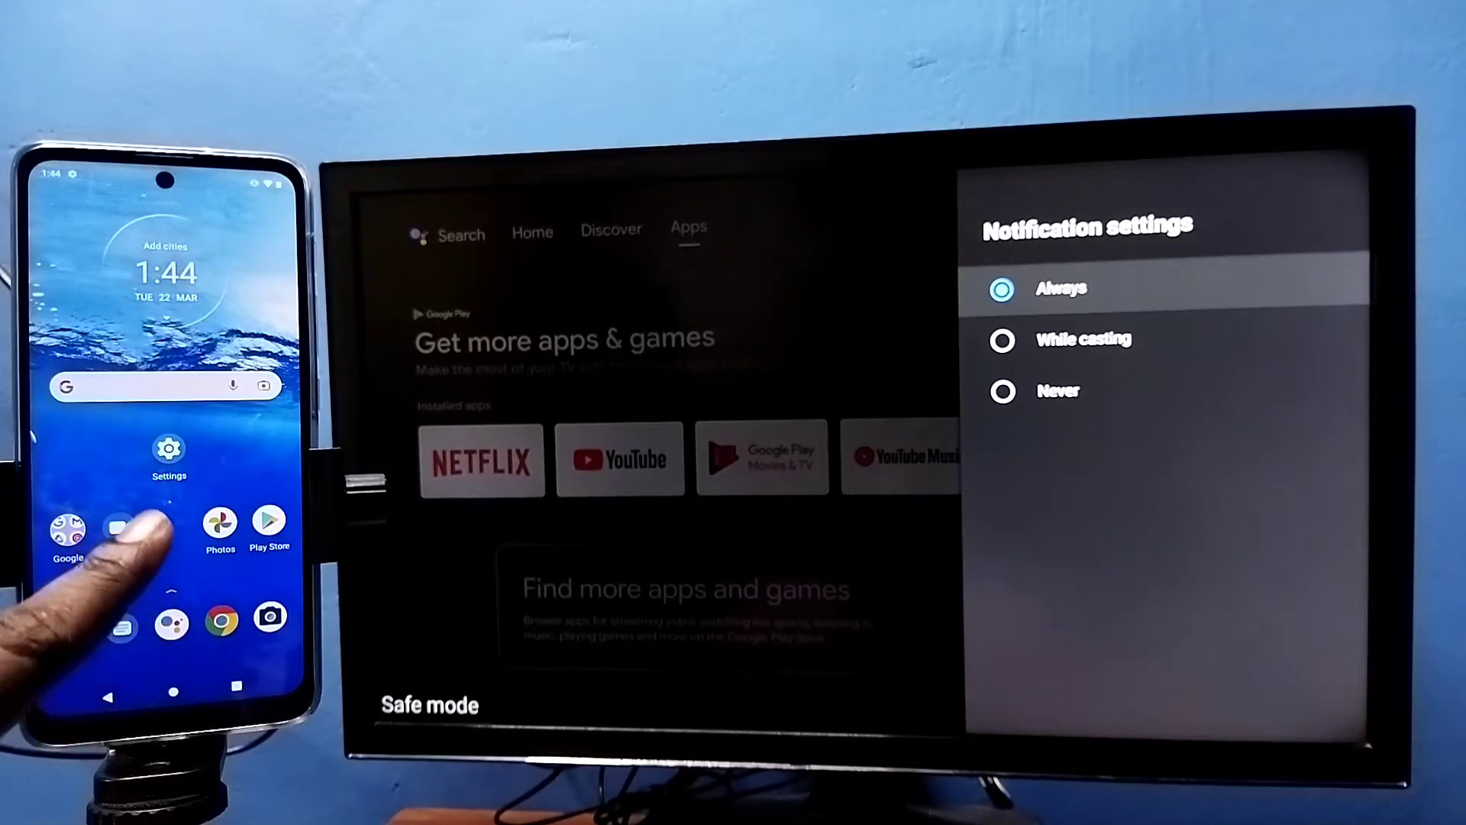